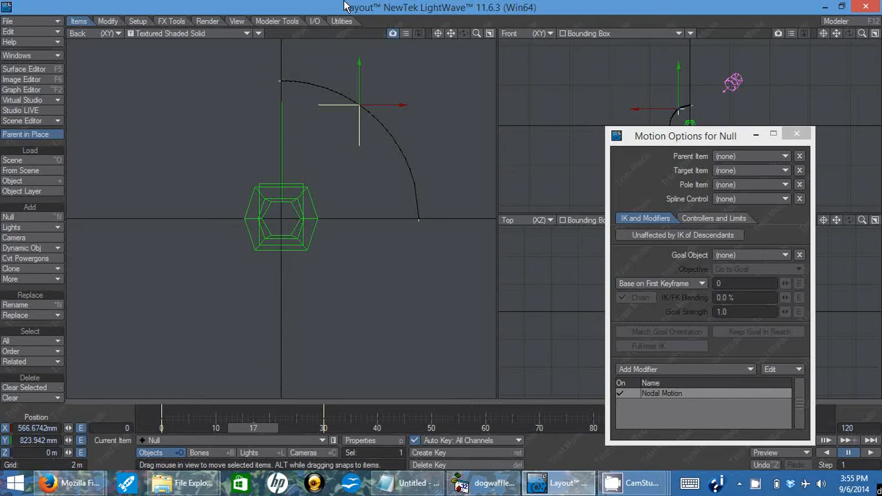
# Examine the Arch node in the null's Nodal Motion network, and close the node editor.
pyautogui.doubleClick(687, 394)
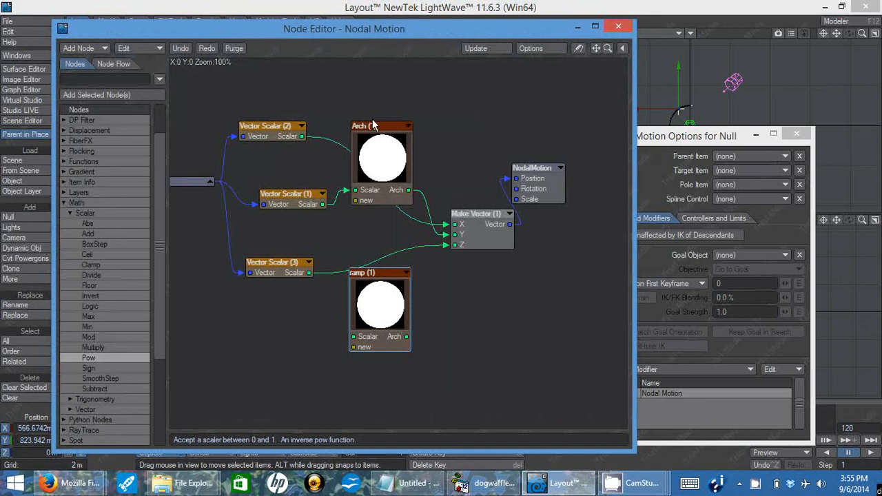
pyautogui.moveTo(372, 124); pyautogui.dragTo(373, 122)
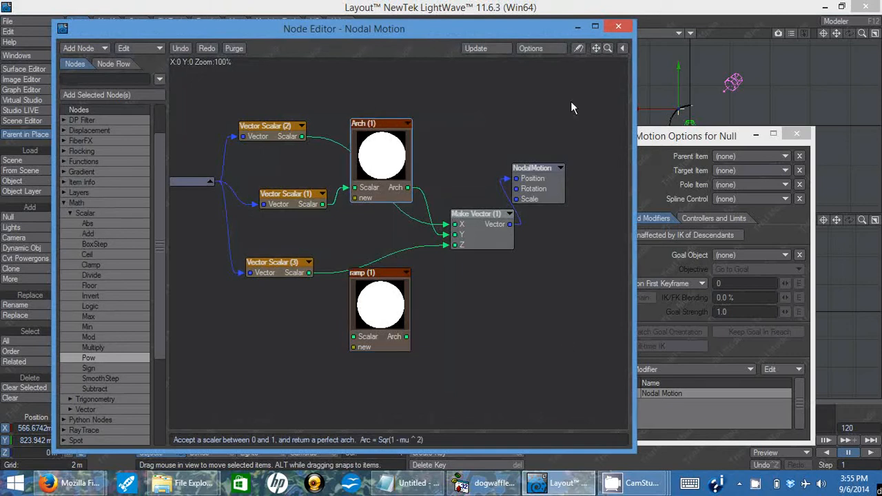
pyautogui.click(619, 27)
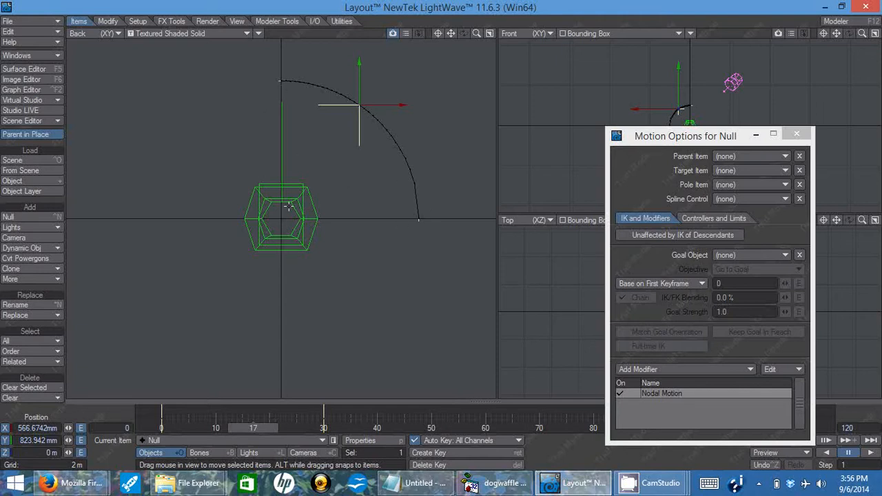
# Move the camera clear of the back view, to about X -11.5 m and Y -6.2 m at frame 0, and reselect the null.
pyautogui.moveTo(302, 221); pyautogui.dragTo(239, 244)
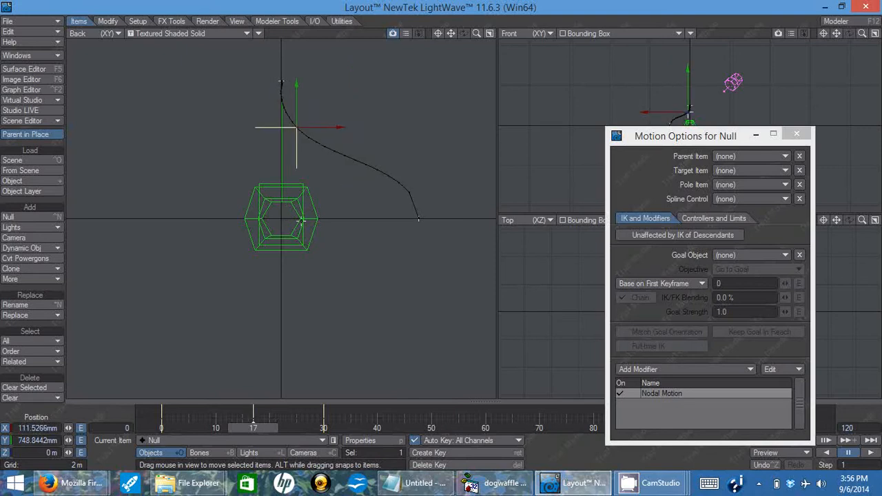
pyautogui.hotkey('ctrl', 'z')
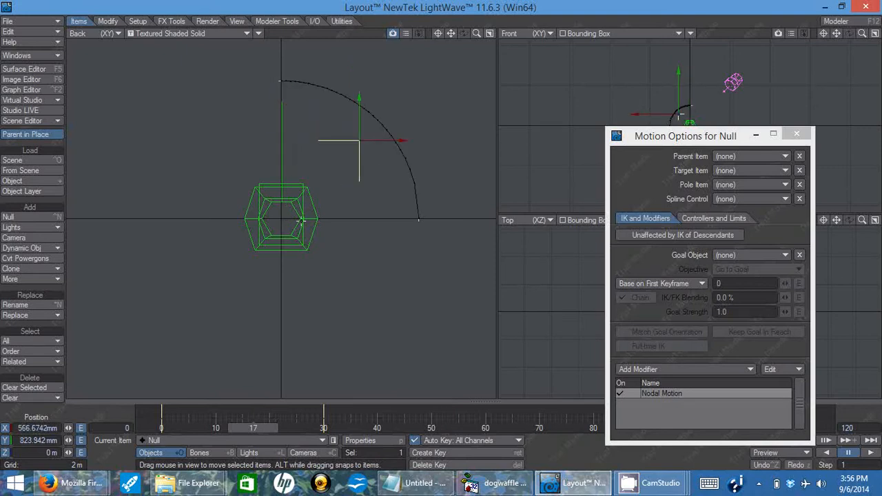
pyautogui.hotkey('shift', 'c')
pyautogui.moveTo(316, 220); pyautogui.dragTo(0, 376)
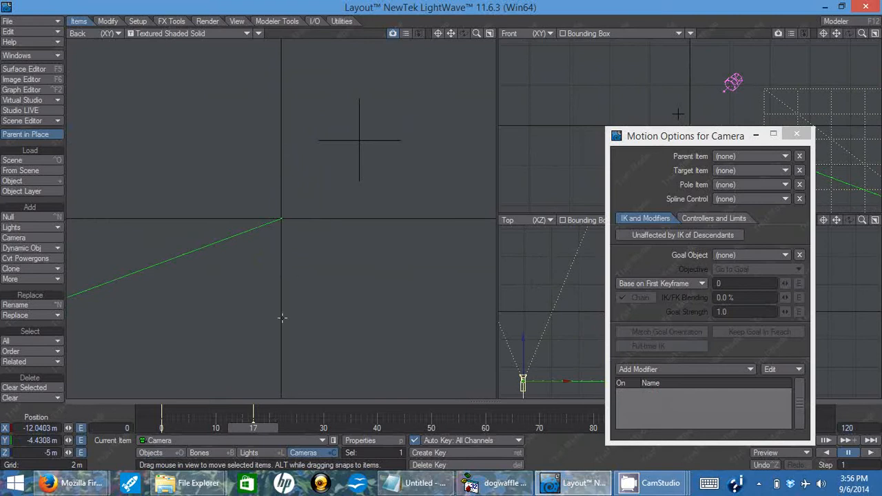
pyautogui.moveTo(241, 428); pyautogui.dragTo(149, 429)
pyautogui.moveTo(312, 312); pyautogui.dragTo(4, 482)
pyautogui.moveTo(437, 268); pyautogui.dragTo(252, 366)
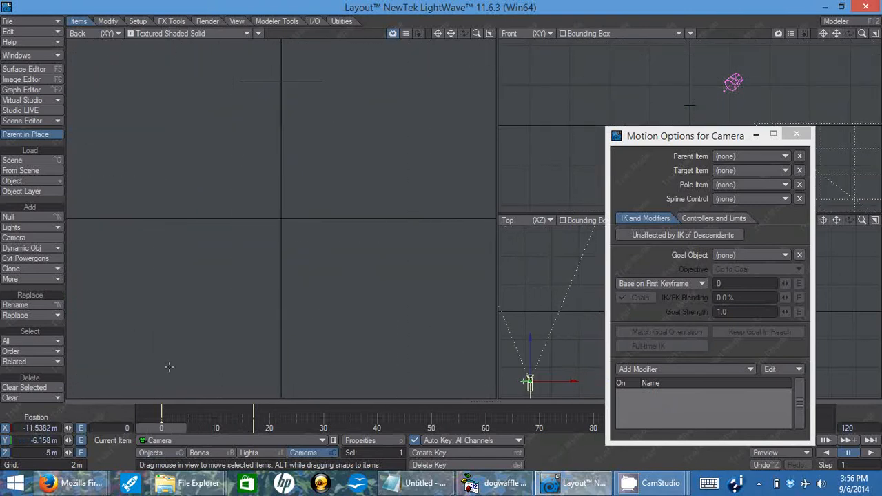
pyautogui.hotkey('shift', 'o')
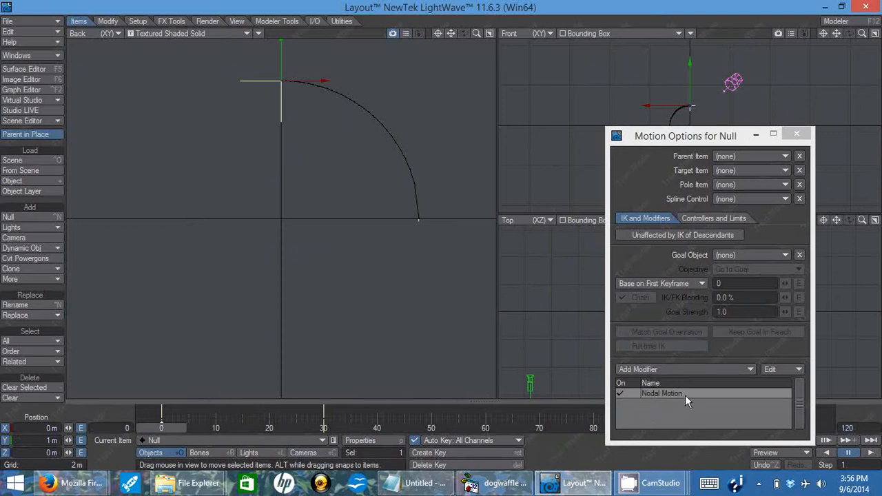
# Reopen the null's motion options and open the node network of its Nodal Motion modifier.
pyautogui.click(797, 134)
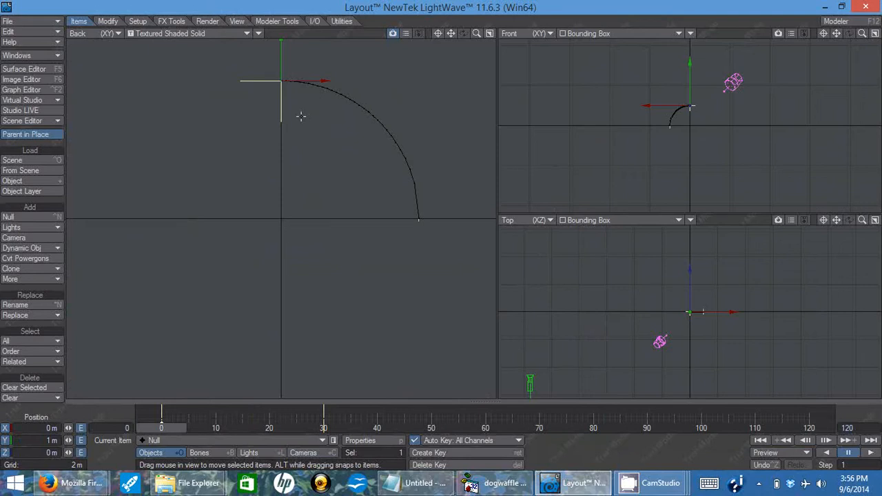
pyautogui.press('m')
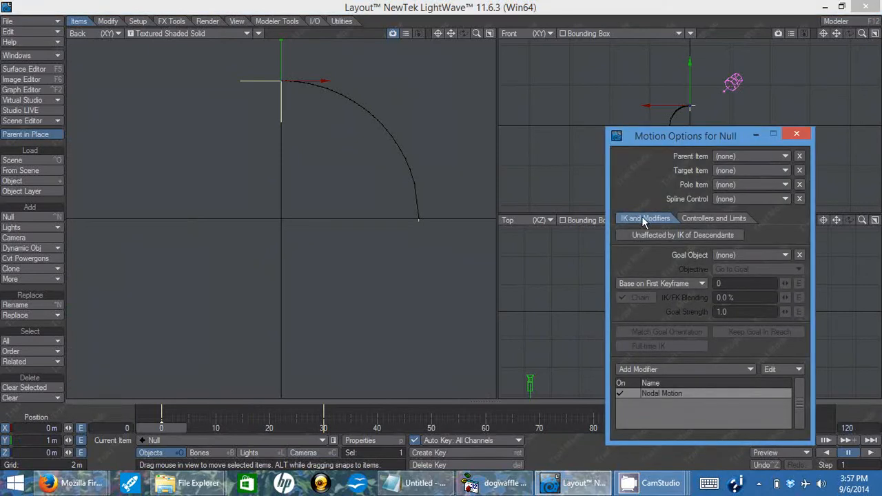
pyautogui.click(644, 369)
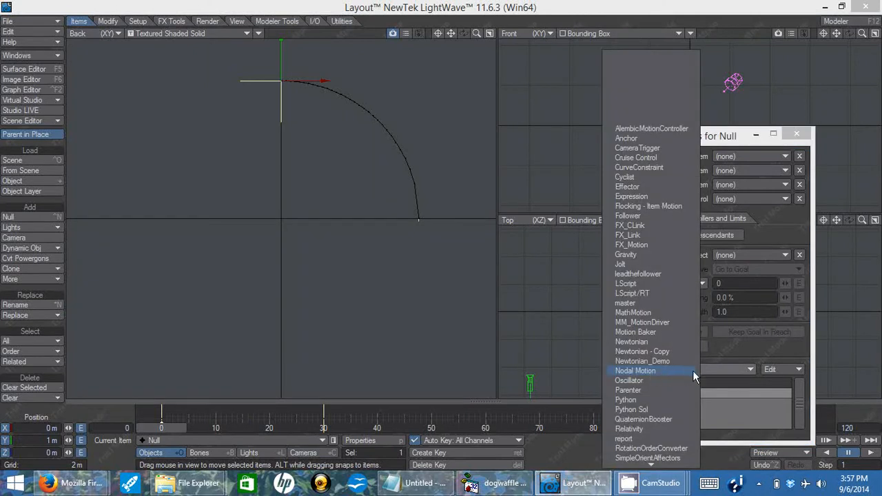
pyautogui.click(693, 376)
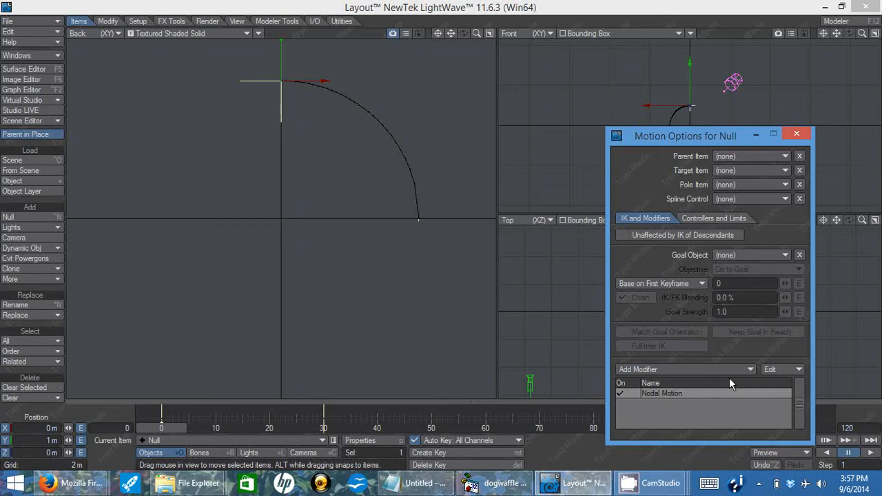
pyautogui.doubleClick(665, 395)
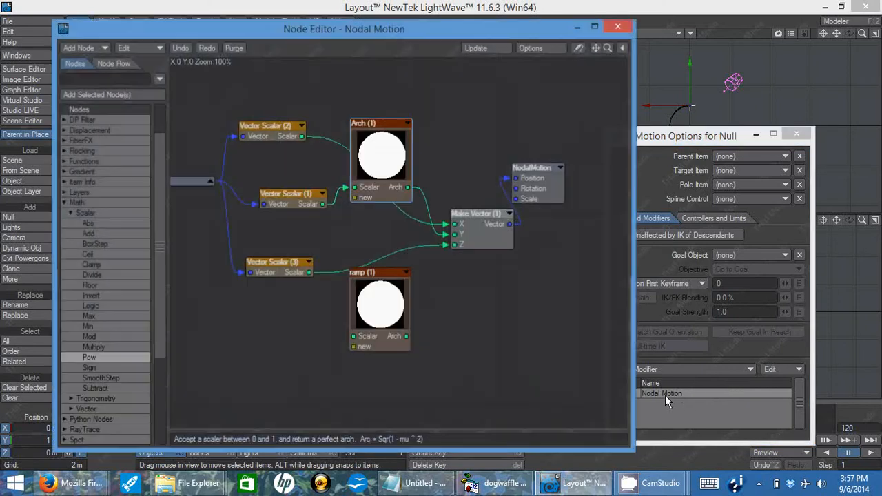
# Delete the unconnected ramp (1) node from the Nodal Motion network.
pyautogui.moveTo(334, 34); pyautogui.dragTo(584, 22)
pyautogui.click(619, 255)
pyautogui.press('Delete')
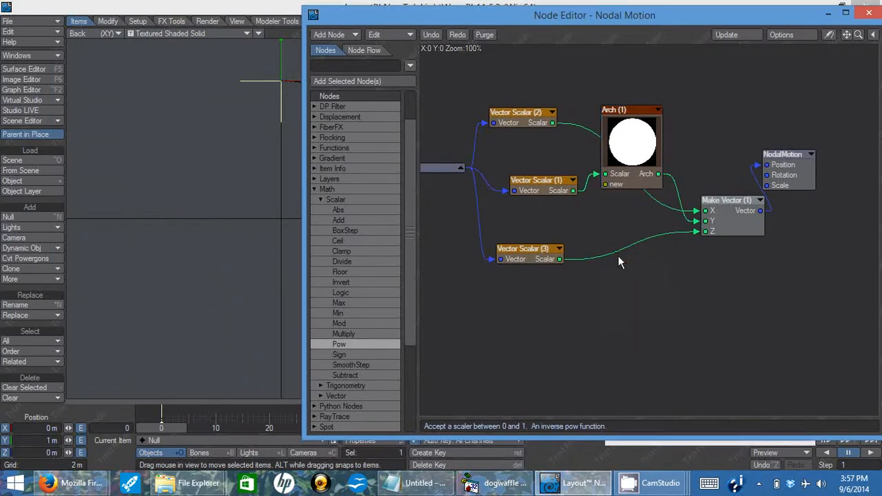
# Move the NodalMotion output node away from Make Vector (1) and expand the collapsed source node feeding the vector scalars.
pyautogui.moveTo(791, 156); pyautogui.dragTo(846, 162)
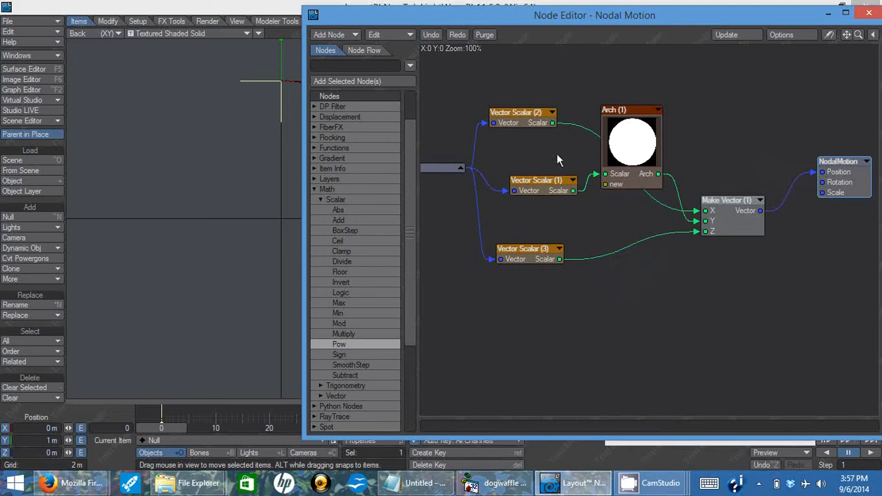
pyautogui.click(459, 169)
pyautogui.moveTo(439, 169); pyautogui.dragTo(420, 170)
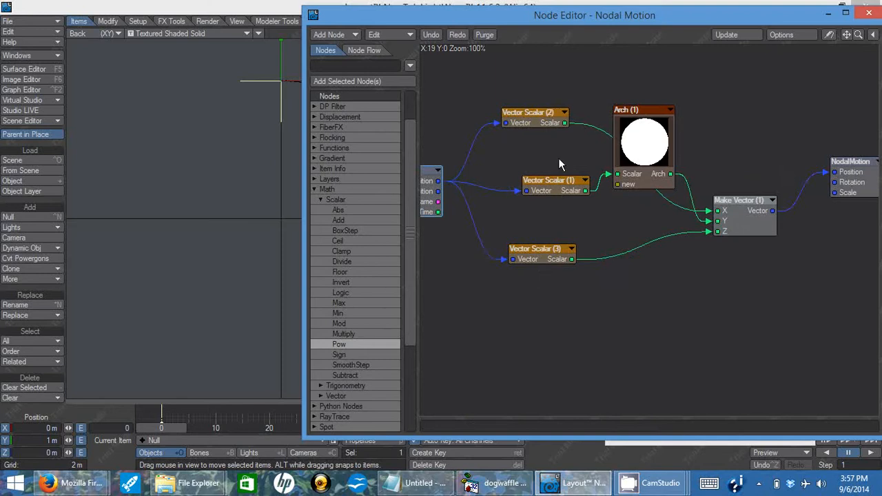
# Check the channel mode of the Vector Scalar (1) node and shift the node away from Arch (1).
pyautogui.doubleClick(548, 182)
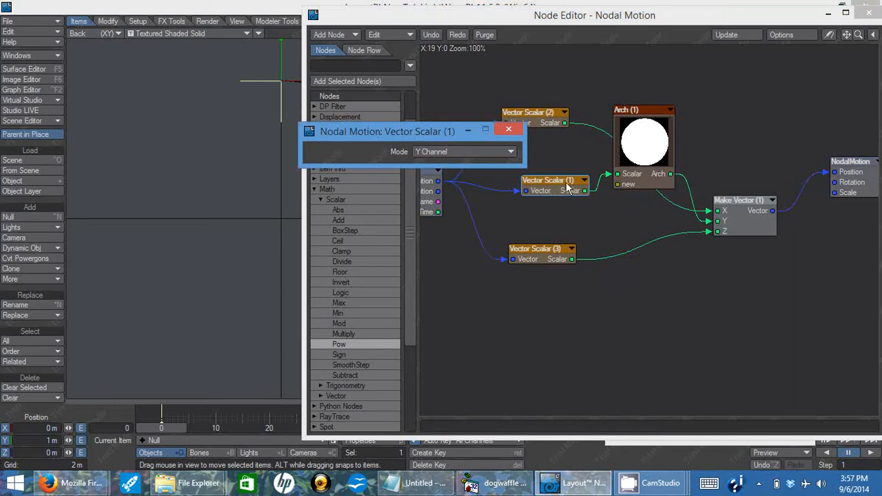
pyautogui.moveTo(564, 181); pyautogui.dragTo(544, 188)
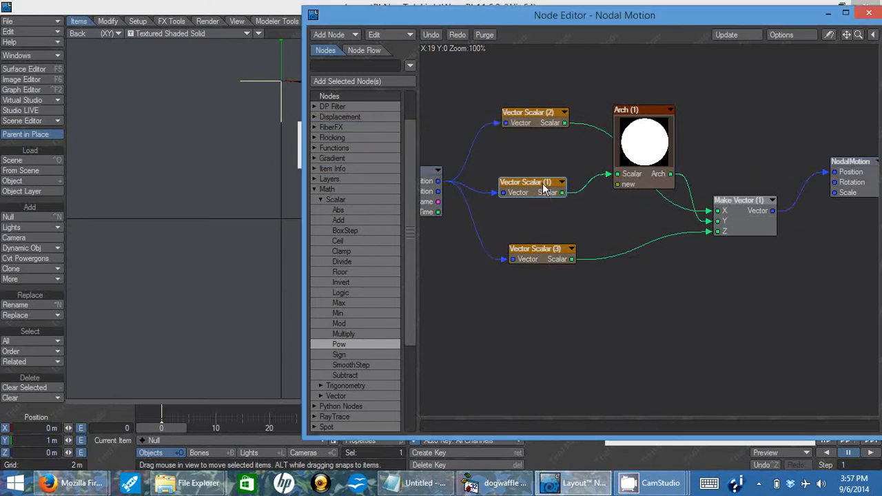
pyautogui.doubleClick(544, 188)
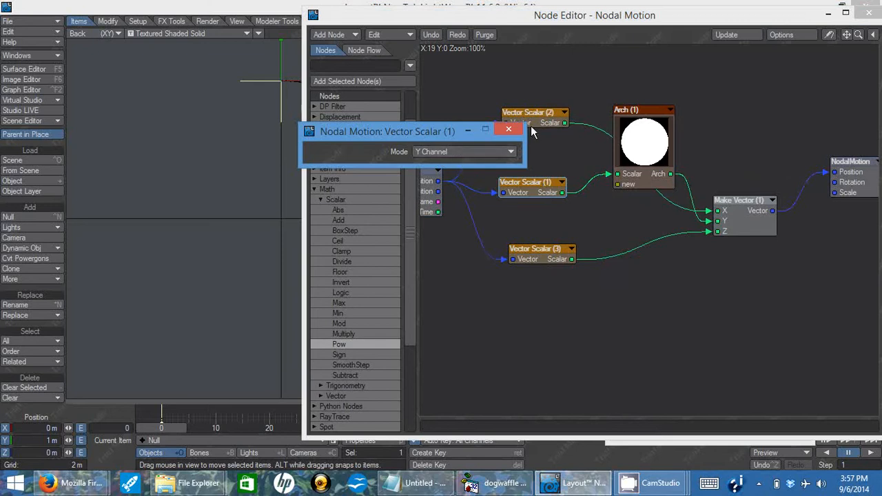
pyautogui.click(508, 129)
# Review the Arch, Make Vector and NodalMotion connections, and browse the available node list through the Tools category.
pyautogui.moveTo(639, 116); pyautogui.dragTo(636, 119)
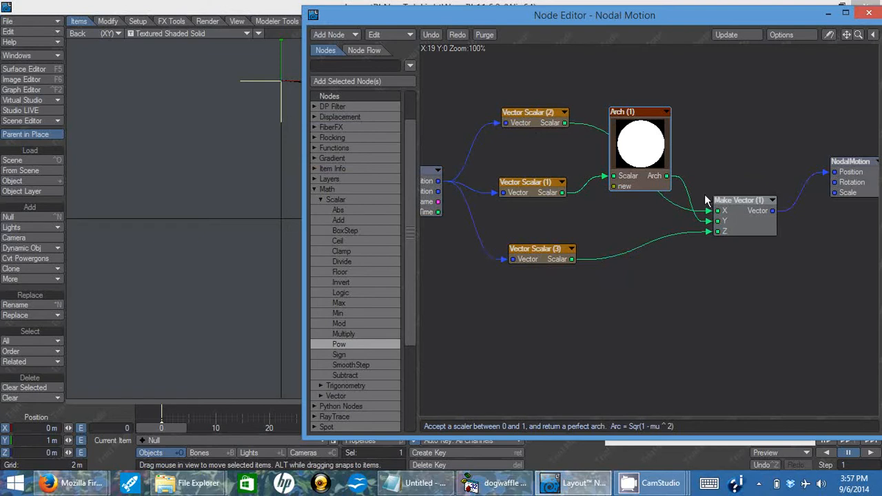
pyautogui.click(735, 206)
pyautogui.moveTo(733, 202); pyautogui.dragTo(742, 209)
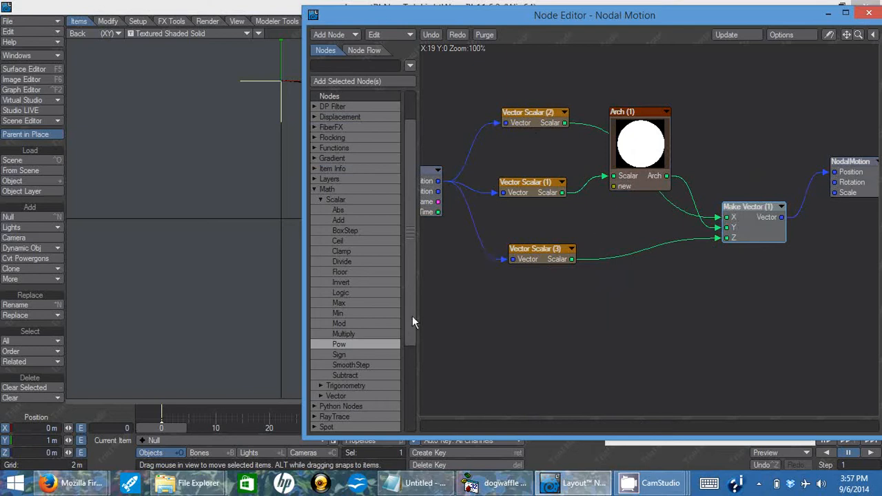
pyautogui.moveTo(409, 334); pyautogui.dragTo(408, 400)
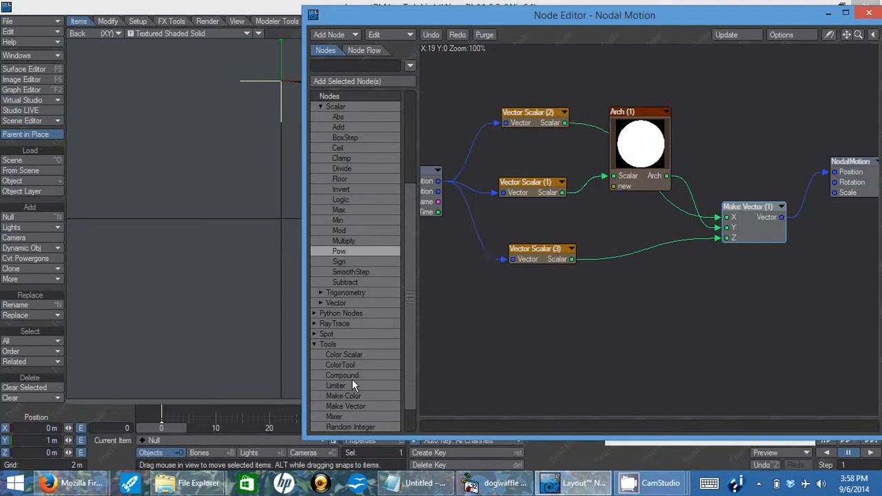
pyautogui.moveTo(410, 380); pyautogui.dragTo(408, 395)
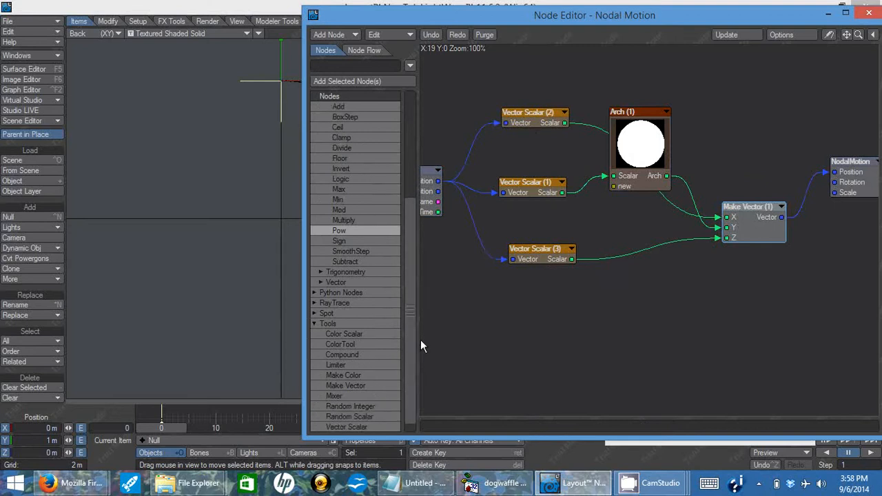
pyautogui.moveTo(412, 336); pyautogui.dragTo(399, 224)
pyautogui.moveTo(842, 181); pyautogui.dragTo(834, 190)
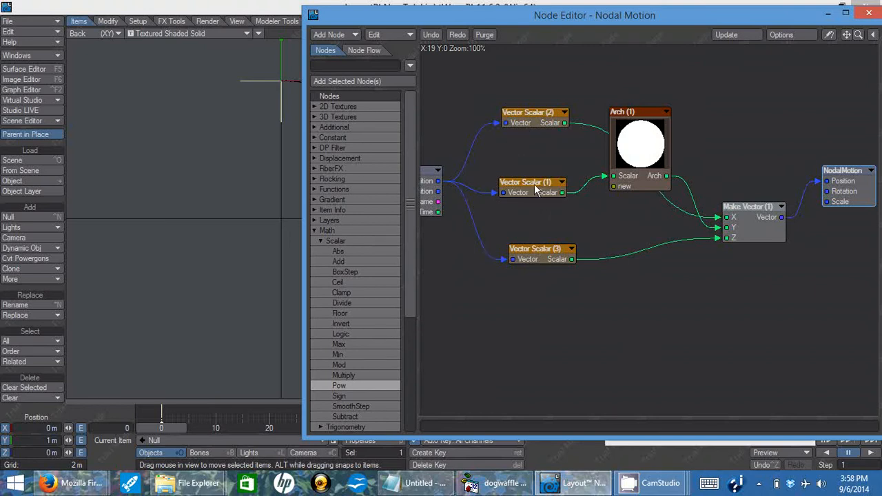
pyautogui.moveTo(534, 184); pyautogui.dragTo(532, 192)
pyautogui.moveTo(767, 218)
pyautogui.mouseDown()
pyautogui.moveTo(746, 233)
pyautogui.moveTo(766, 213)
pyautogui.moveTo(767, 221)
pyautogui.mouseUp()
pyautogui.click(853, 172)
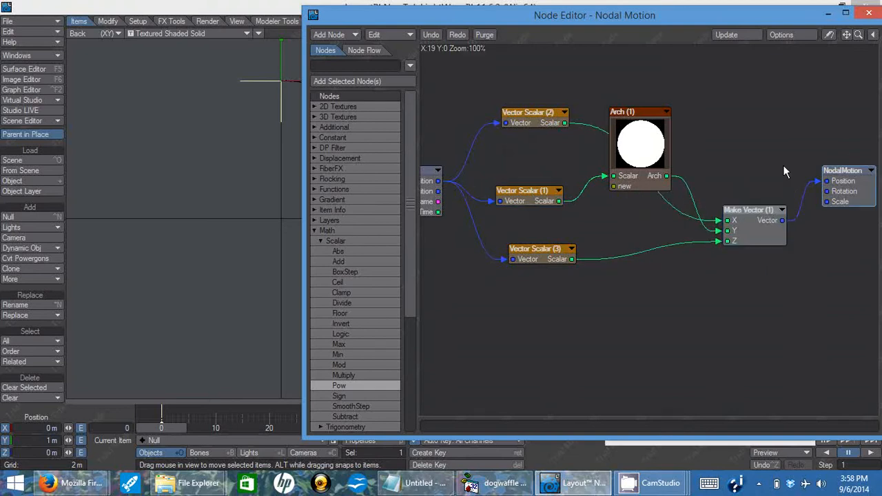
# Delete the Arch (1) node from the Nodal Motion network.
pyautogui.moveTo(620, 26); pyautogui.dragTo(691, 89)
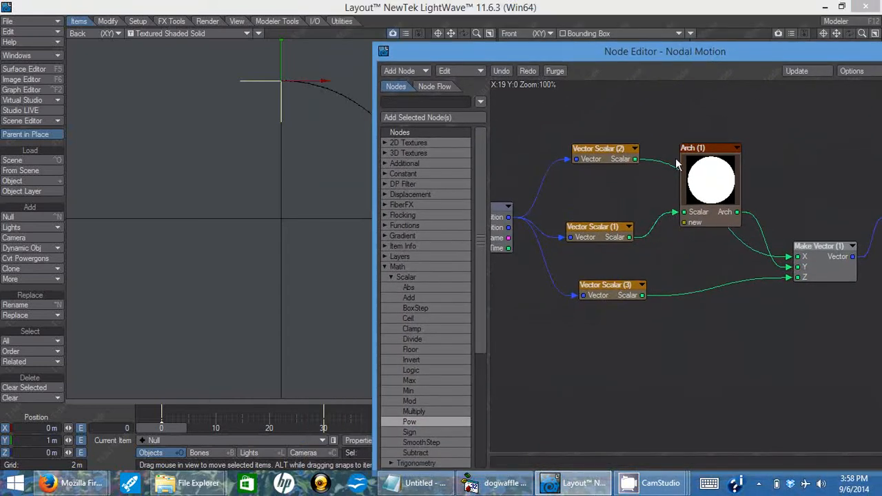
pyautogui.moveTo(711, 145)
pyautogui.mouseDown()
pyautogui.moveTo(714, 137)
pyautogui.moveTo(709, 144)
pyautogui.mouseUp()
pyautogui.press('Delete')
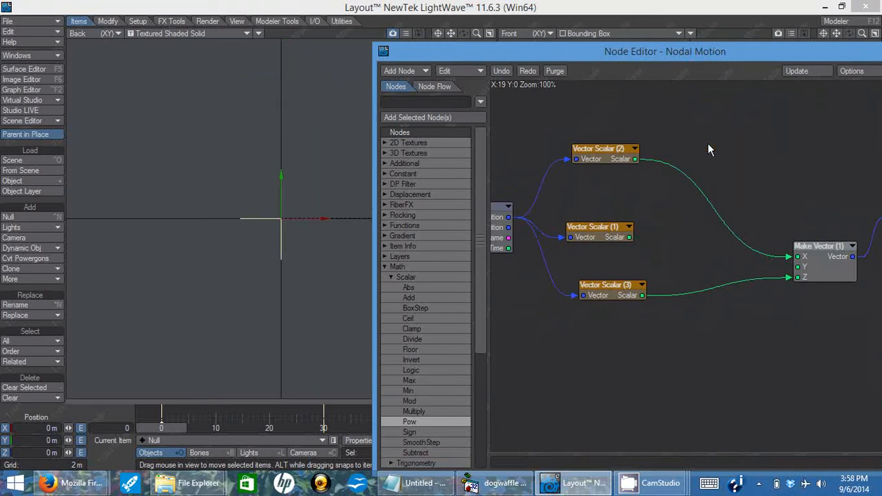
# Import Arch.nodes from the Documents Nodes folder into the network.
pyautogui.rightClick(705, 164)
pyautogui.click(699, 192)
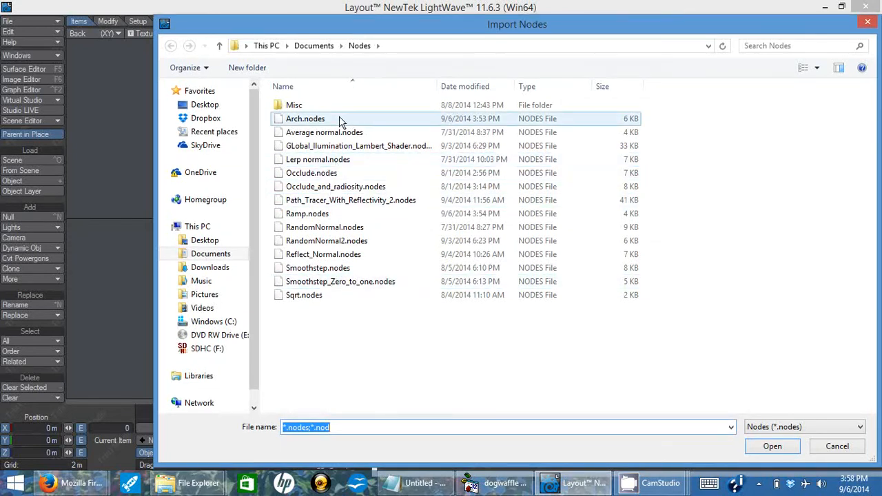
pyautogui.click(329, 123)
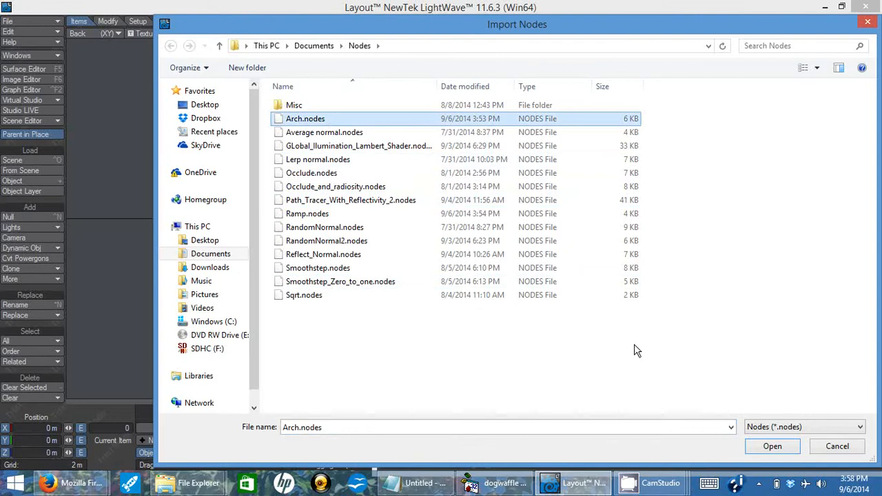
pyautogui.click(771, 447)
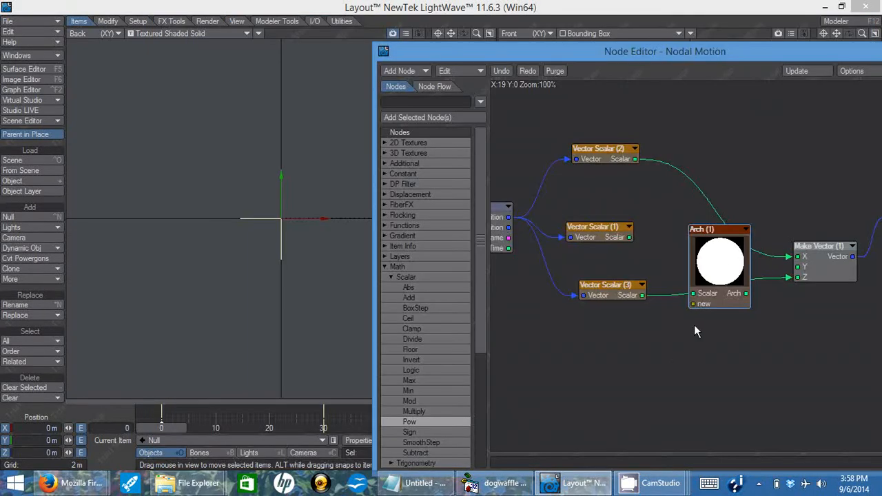
# Read the Arch node's comment and highlight its formula, Arc = Sqr(1 - mu ^ 2).
pyautogui.moveTo(716, 54); pyautogui.dragTo(663, 13)
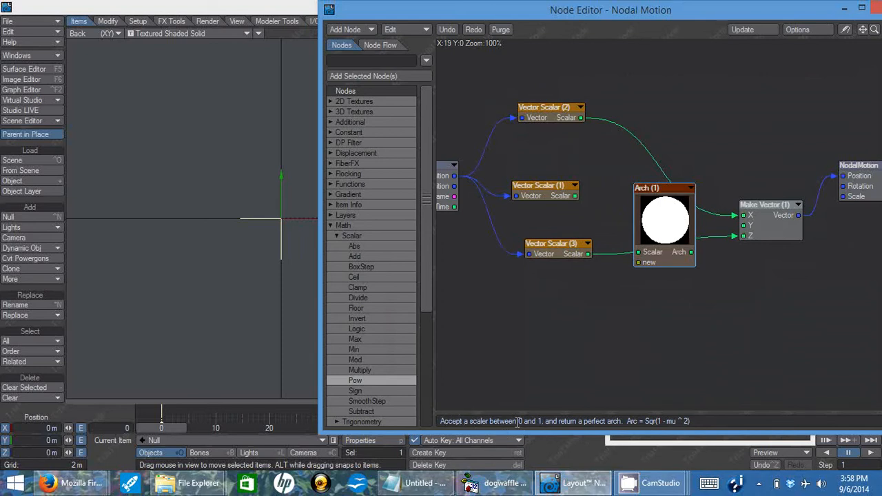
pyautogui.moveTo(547, 422); pyautogui.dragTo(691, 421)
pyautogui.click(624, 422)
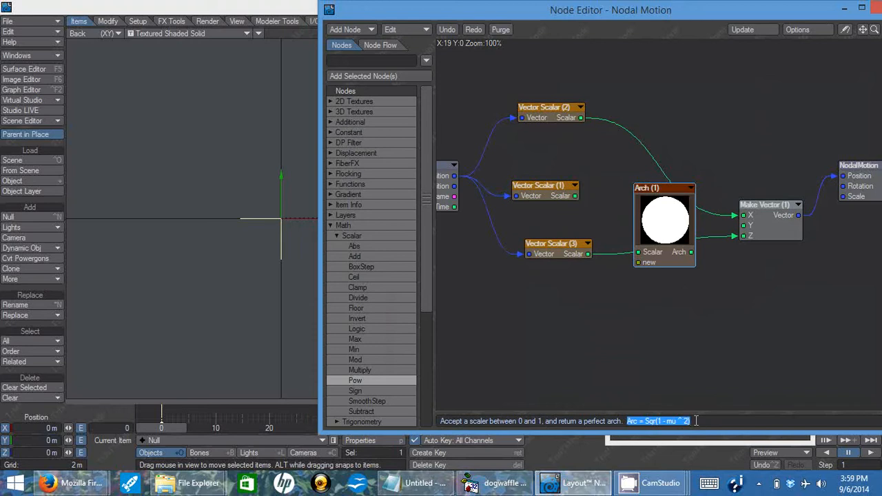
# Set the current animation frame to 25, keeping the node network in view.
pyautogui.moveTo(562, 8); pyautogui.dragTo(735, 51)
pyautogui.moveTo(173, 427); pyautogui.dragTo(308, 427)
pyautogui.moveTo(572, 54); pyautogui.dragTo(309, 107)
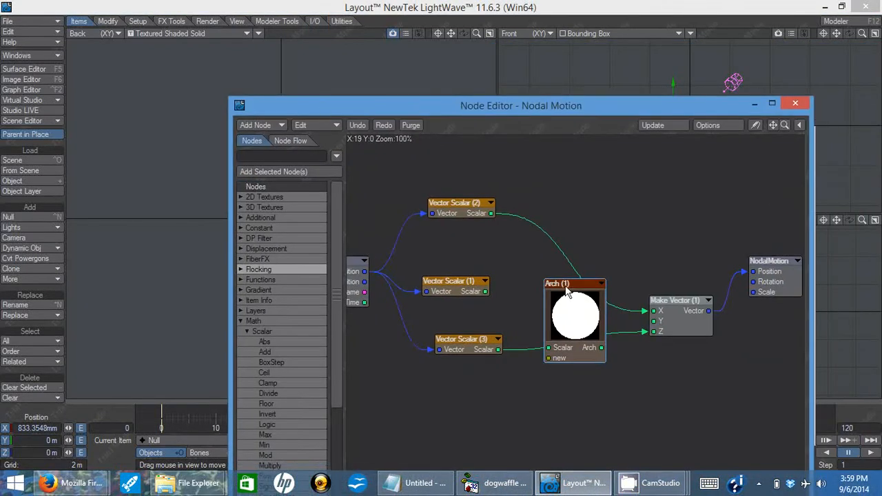
# Connect Vector Scalar (1) to the Arch node's Scalar input, and the Arch output to Make Vector's Y input.
pyautogui.moveTo(486, 291); pyautogui.dragTo(549, 352)
pyautogui.moveTo(572, 288); pyautogui.dragTo(551, 233)
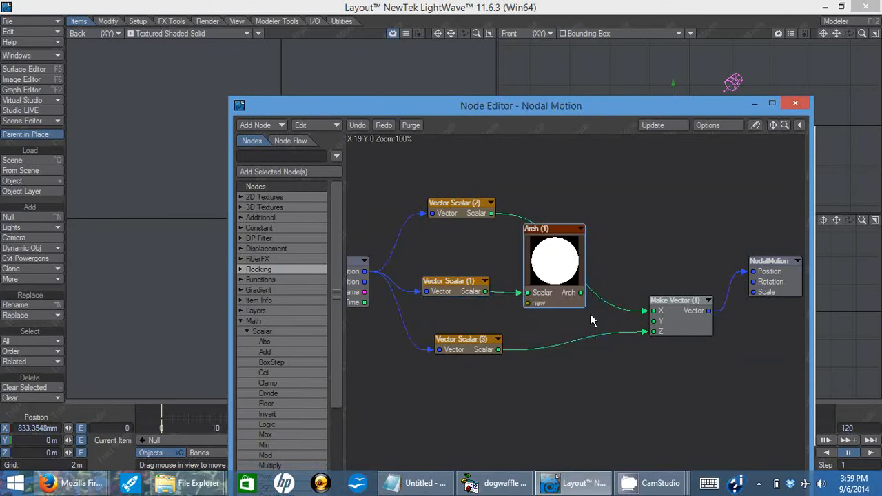
pyautogui.moveTo(581, 293); pyautogui.dragTo(652, 321)
pyautogui.moveTo(601, 110); pyautogui.dragTo(881, 104)
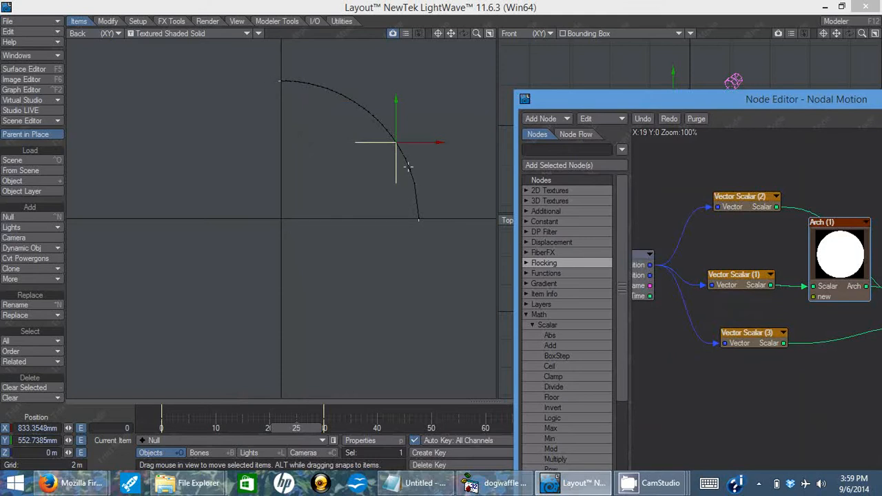
# Set the current animation frame to 31 and bring the node network fully back into view.
pyautogui.moveTo(305, 424); pyautogui.dragTo(328, 425)
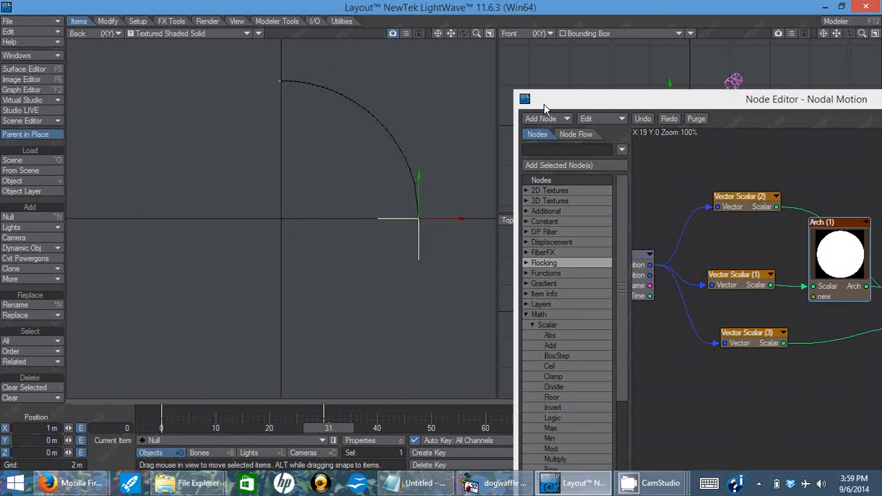
pyautogui.moveTo(636, 105); pyautogui.dragTo(478, 97)
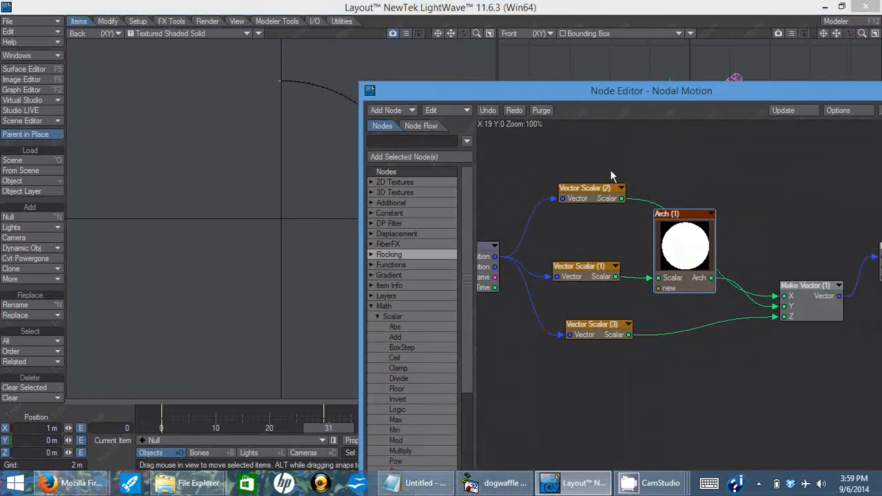
# Add a Pow node from the scalar math nodes and move the Arch node aside to make room for it.
pyautogui.rightClick(611, 172)
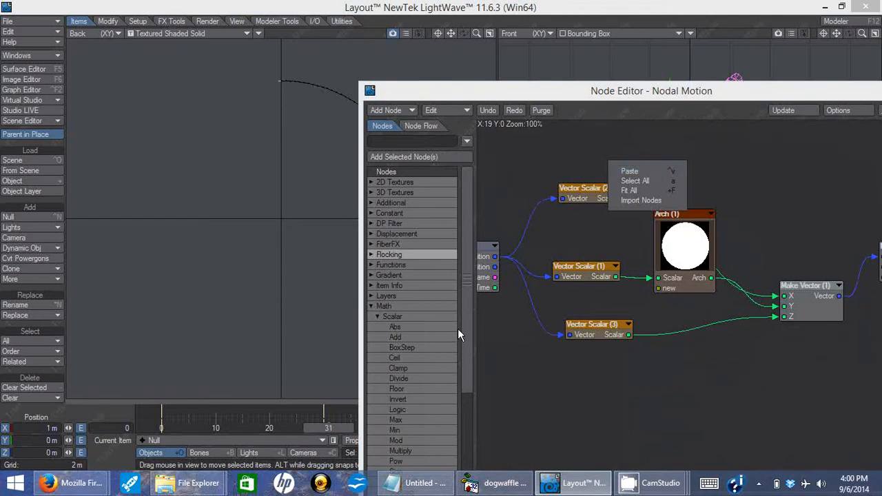
pyautogui.click(465, 344)
pyautogui.moveTo(465, 351); pyautogui.dragTo(468, 395)
pyautogui.doubleClick(399, 401)
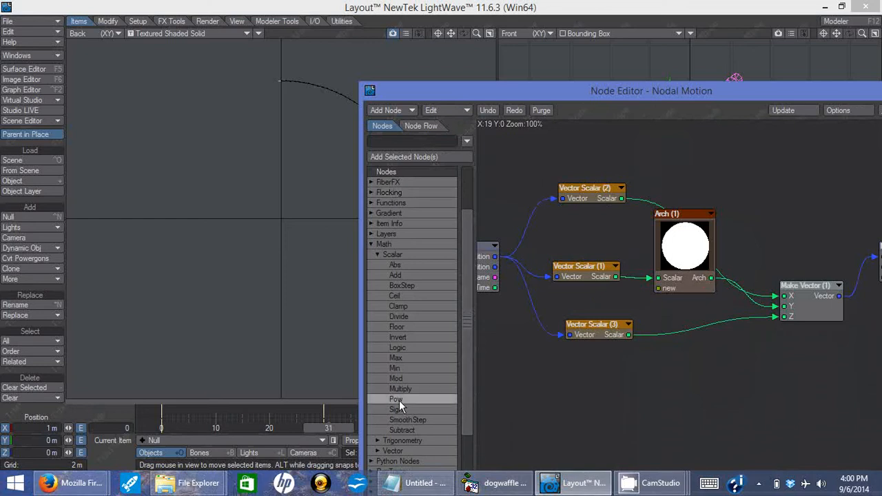
pyautogui.moveTo(711, 215); pyautogui.dragTo(755, 151)
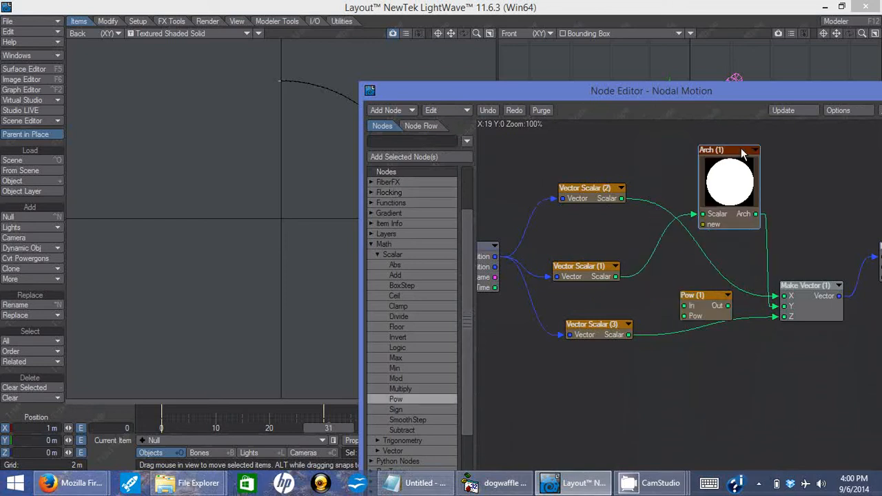
# Connect Vector Scalar (1) to the Pow node's In input, and the Pow output to Make Vector's Y input.
pyautogui.moveTo(693, 215); pyautogui.dragTo(684, 308)
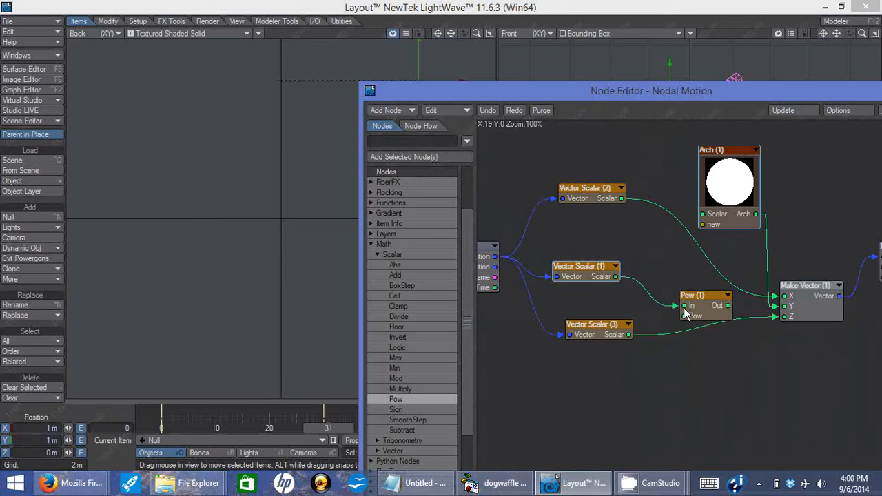
pyautogui.click(773, 306)
pyautogui.moveTo(729, 306); pyautogui.dragTo(784, 306)
pyautogui.moveTo(548, 98); pyautogui.dragTo(587, 95)
pyautogui.moveTo(713, 304); pyautogui.dragTo(721, 314)
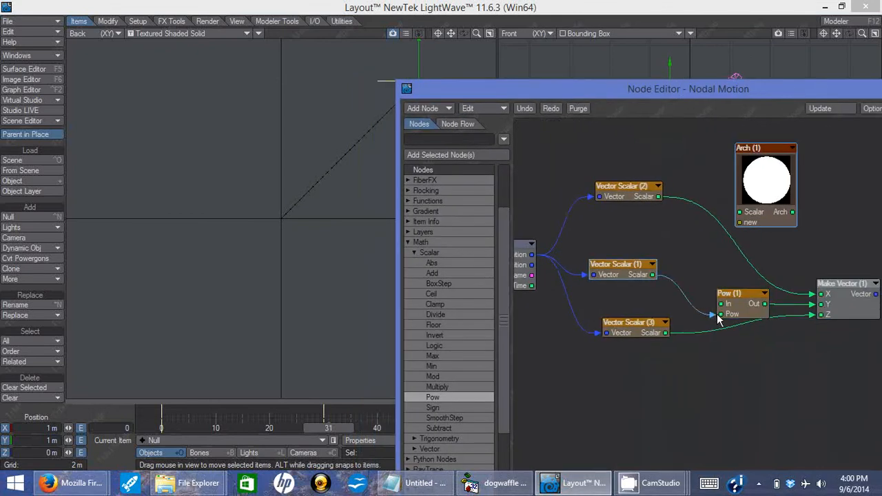
pyautogui.click(734, 314)
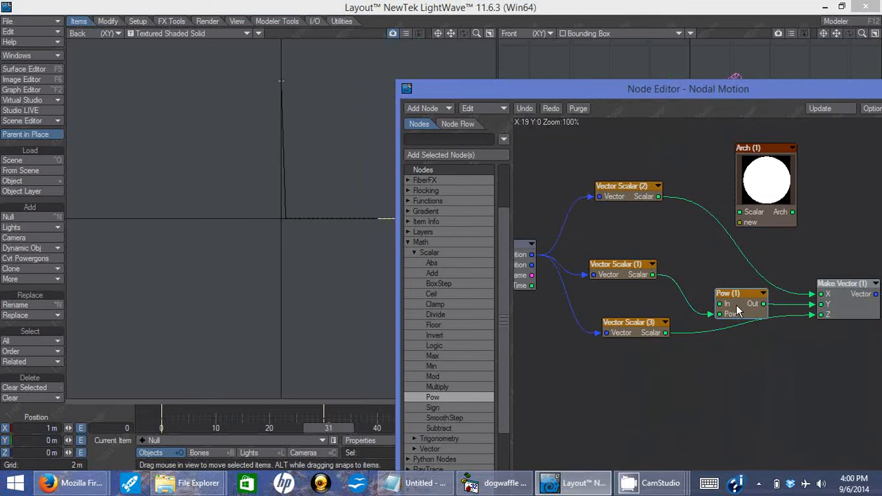
pyautogui.moveTo(719, 315); pyautogui.dragTo(718, 304)
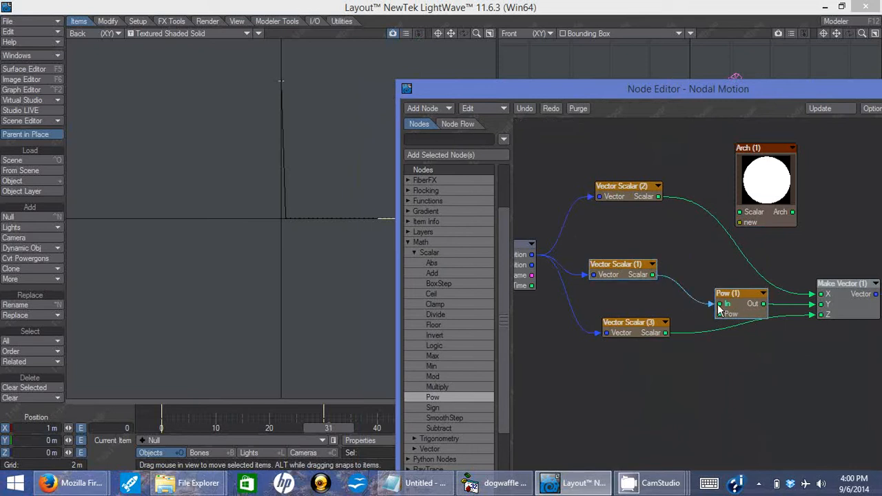
# Set the Pow node's power value to 2 and move the node network clear of the null's motion path in the Back view.
pyautogui.doubleClick(736, 307)
pyautogui.write('2')
pyautogui.press('Return')
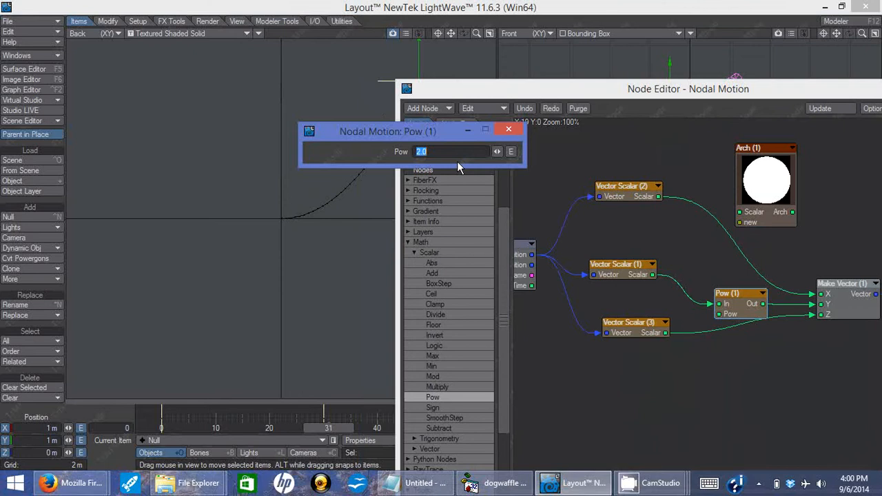
pyautogui.click(508, 128)
pyautogui.moveTo(537, 99); pyautogui.dragTo(562, 146)
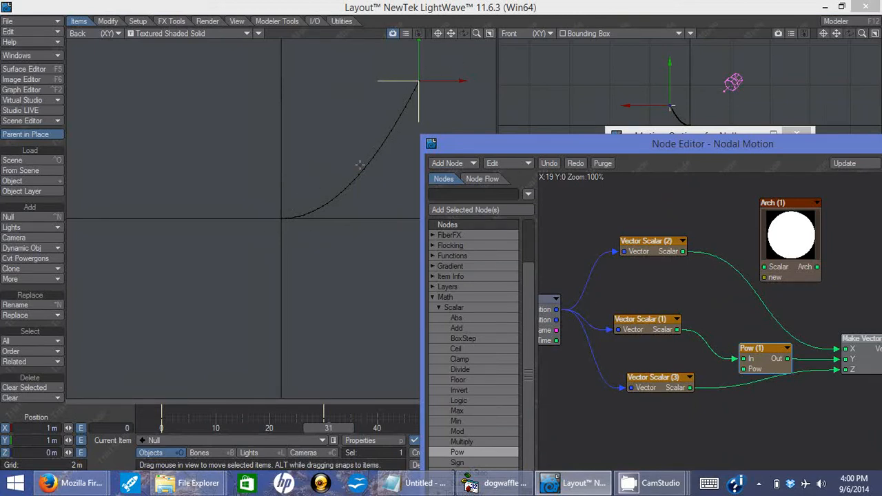
pyautogui.moveTo(519, 139); pyautogui.dragTo(442, 184)
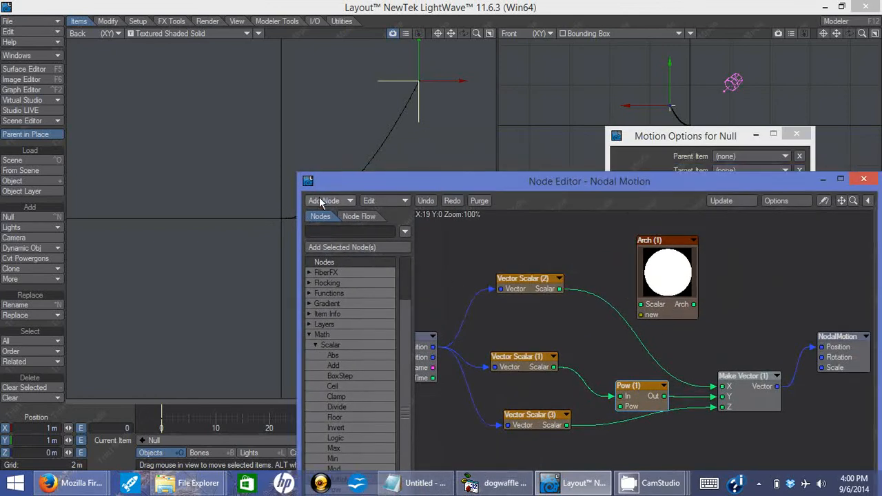
pyautogui.moveTo(352, 183); pyautogui.dragTo(289, 249)
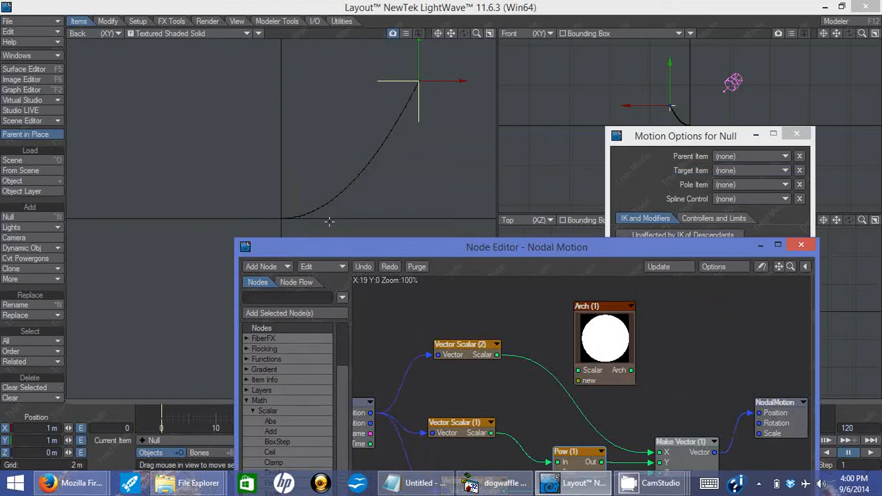
# Reconnect Vector Scalar (1) to the Arch node's Scalar input, and the Arch output to Make Vector's Y input.
pyautogui.moveTo(491, 433); pyautogui.dragTo(573, 371)
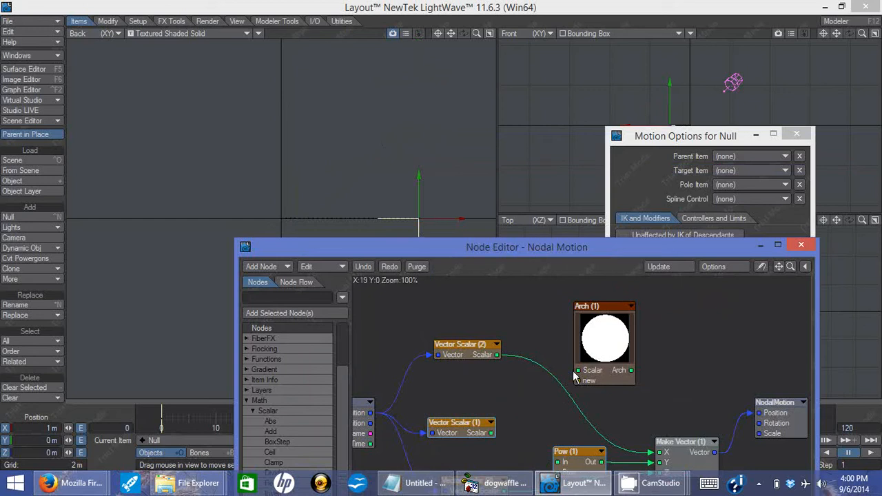
pyautogui.moveTo(491, 433); pyautogui.dragTo(578, 370)
pyautogui.moveTo(624, 253); pyautogui.dragTo(538, 152)
pyautogui.moveTo(544, 270); pyautogui.dragTo(567, 353)
pyautogui.moveTo(507, 154); pyautogui.dragTo(587, 115)
# Cut the Arch and Pow nodes from the network.
pyautogui.rightClick(592, 173)
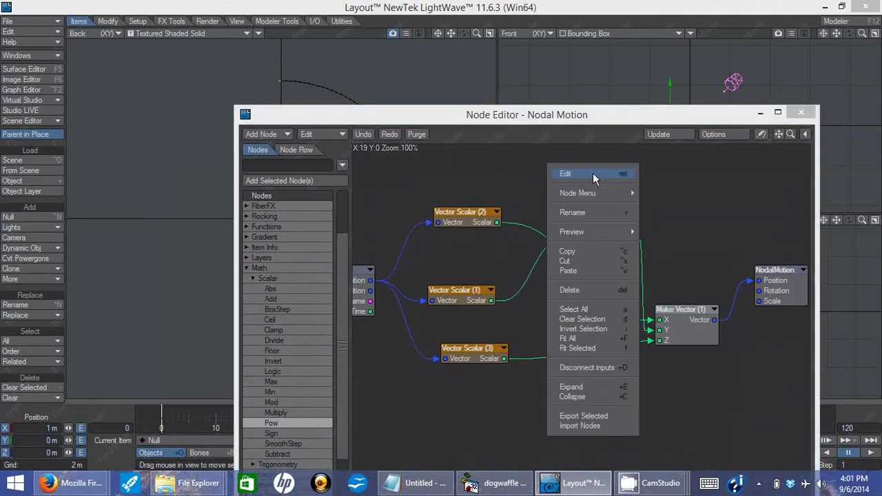
pyautogui.click(579, 260)
pyautogui.rightClick(572, 318)
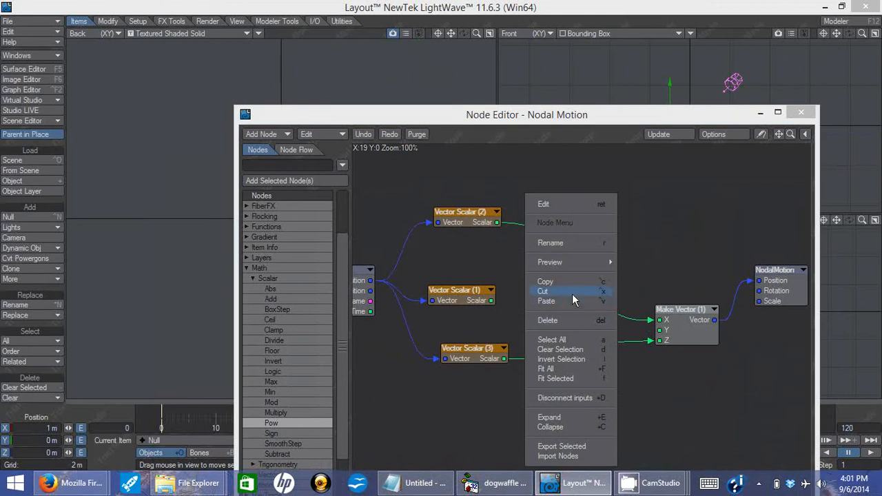
pyautogui.click(573, 292)
# Import Smoothstep_Zero_to_one.nodes from the Documents Nodes folder into the network.
pyautogui.rightClick(551, 278)
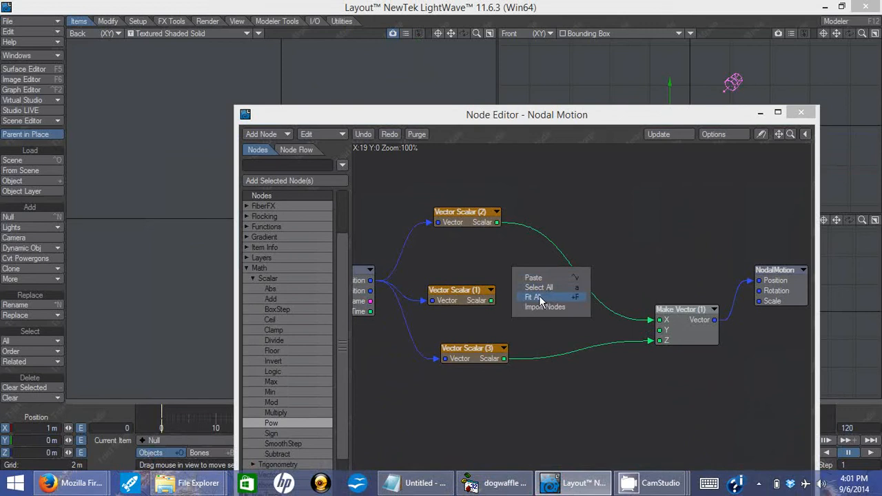
pyautogui.click(543, 306)
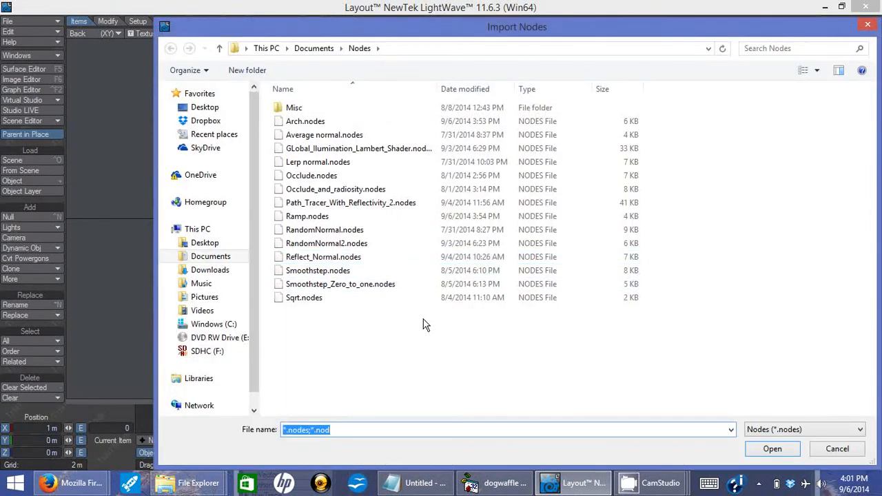
pyautogui.click(424, 320)
pyautogui.press('s')
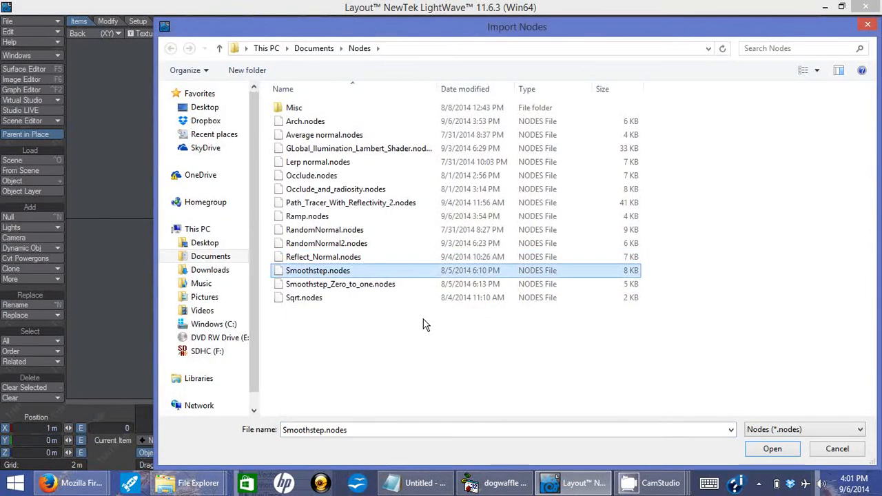
pyautogui.click(384, 291)
pyautogui.click(765, 452)
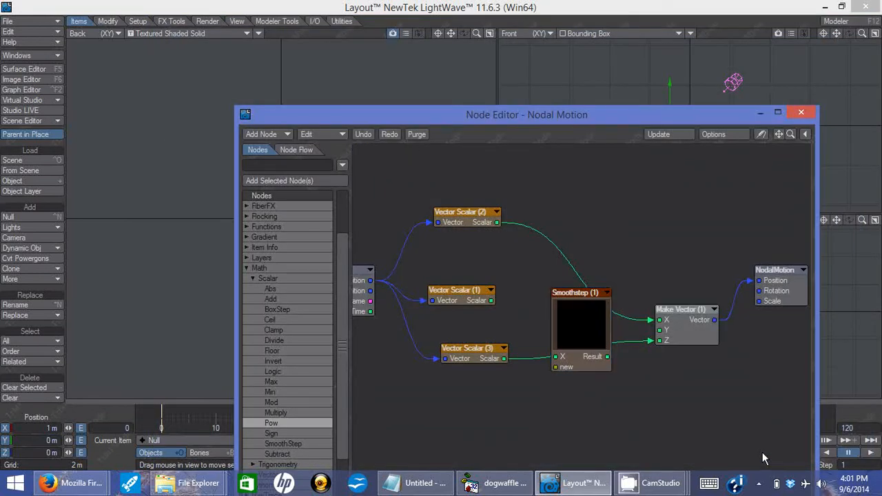
# Move the Smoothstep node up, connect Vector Scalar (1) to its X input, and connect its Result to Make Vector's Y input.
pyautogui.moveTo(576, 295); pyautogui.dragTo(576, 250)
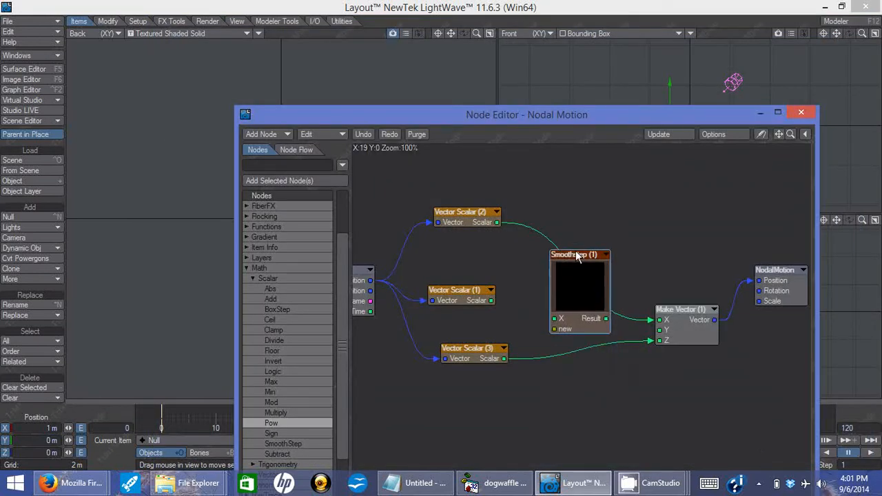
pyautogui.moveTo(491, 301); pyautogui.dragTo(550, 318)
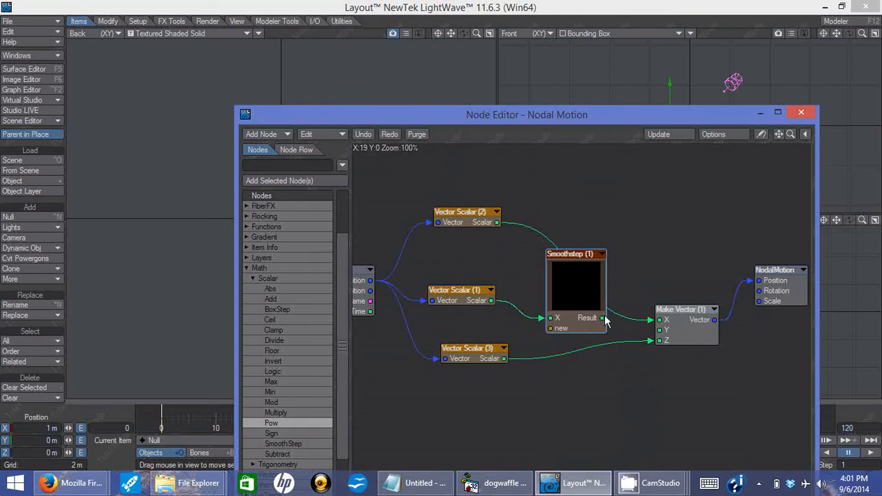
pyautogui.moveTo(604, 318); pyautogui.dragTo(659, 333)
# Uncover the null's motion path to examine its curve, and close the node editor.
pyautogui.moveTo(569, 116); pyautogui.dragTo(569, 273)
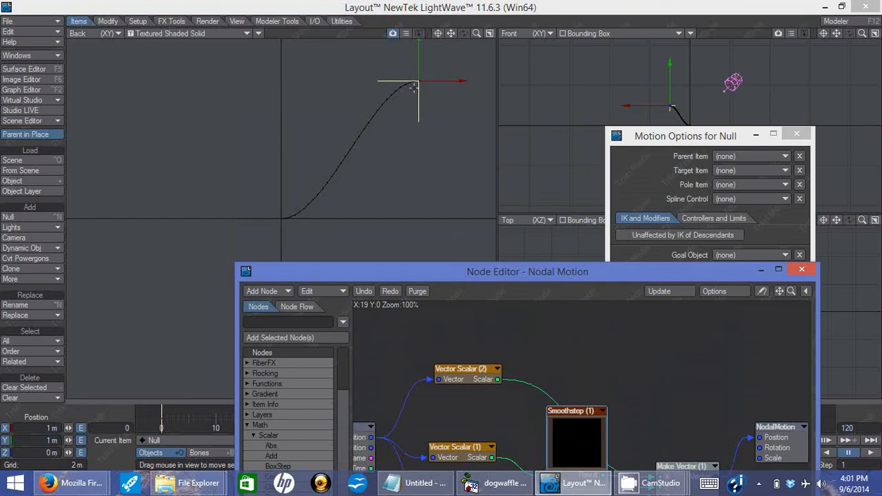
pyautogui.moveTo(462, 273); pyautogui.dragTo(425, 256)
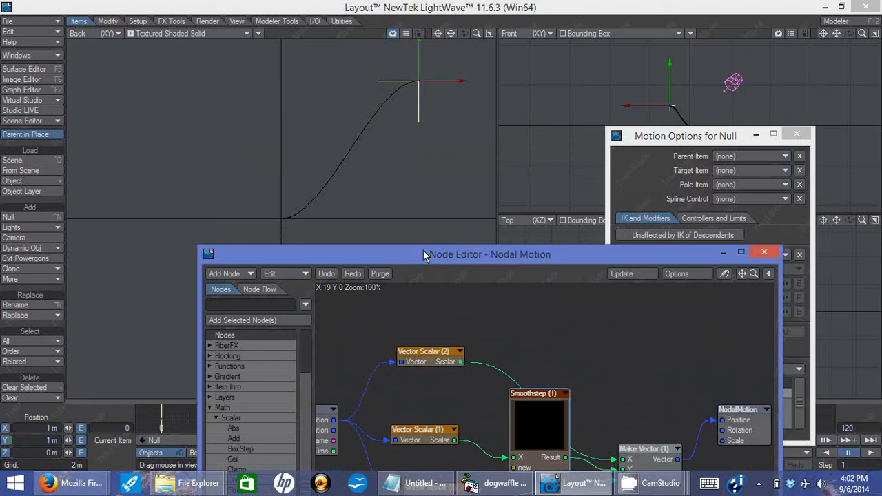
pyautogui.moveTo(423, 252); pyautogui.dragTo(438, 160)
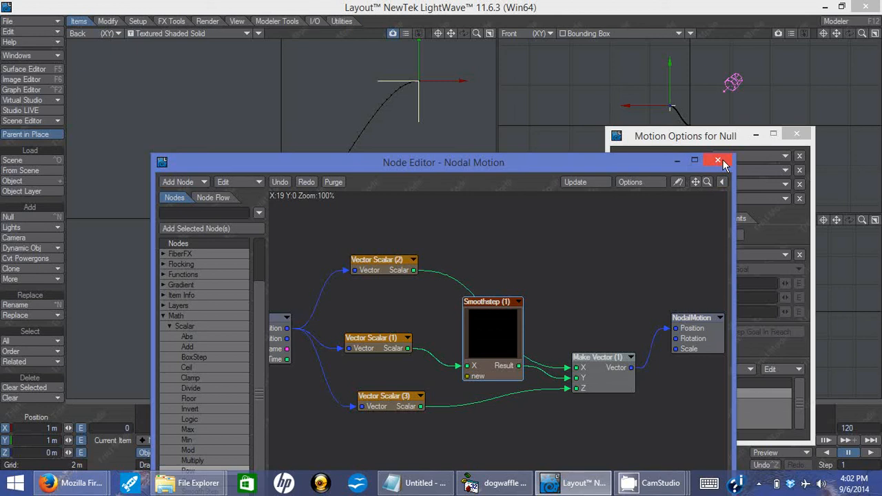
pyautogui.click(719, 161)
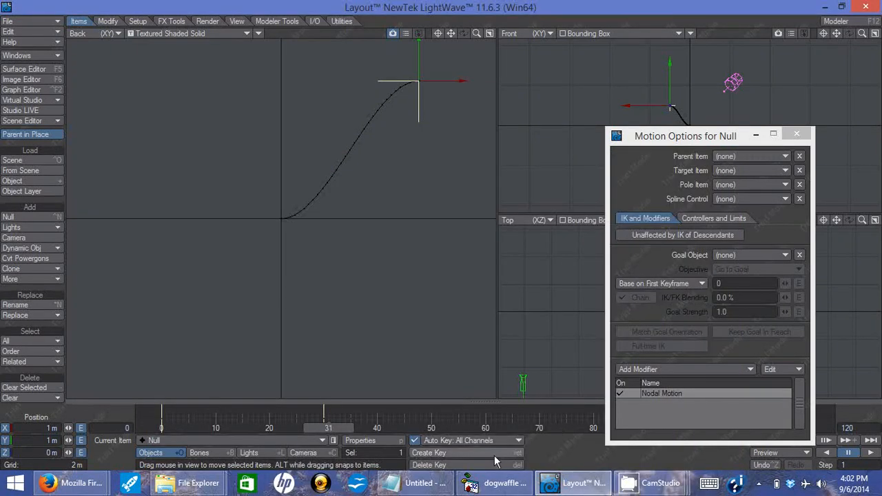